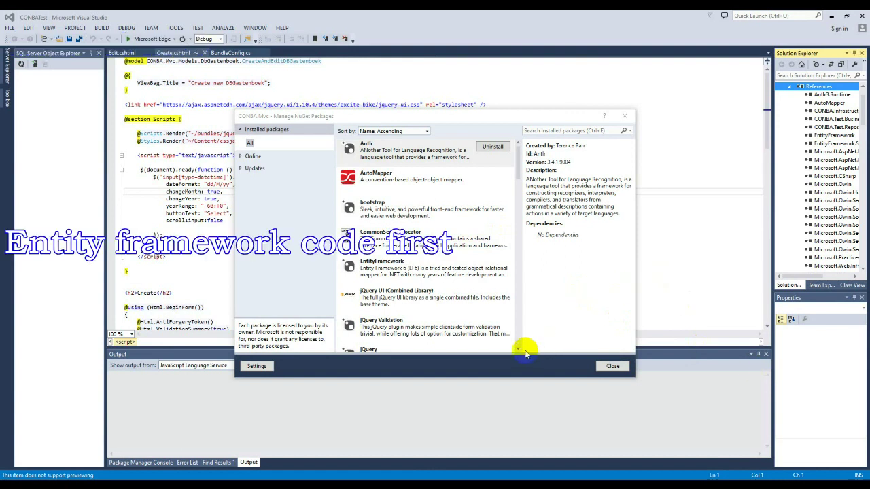
View the installed AutoMapper and EntityFramework package details, and search the installed packages for "str" to view structuremap
click(451, 188)
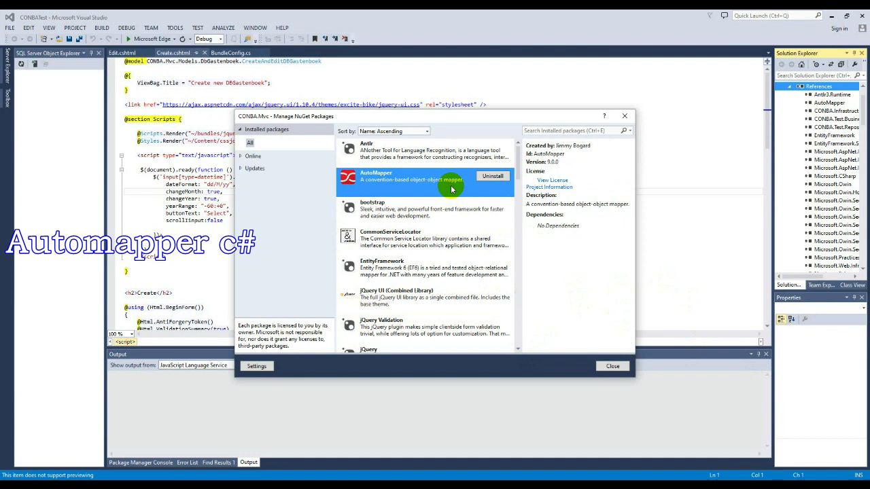
click(437, 271)
click(555, 131)
text(sy)
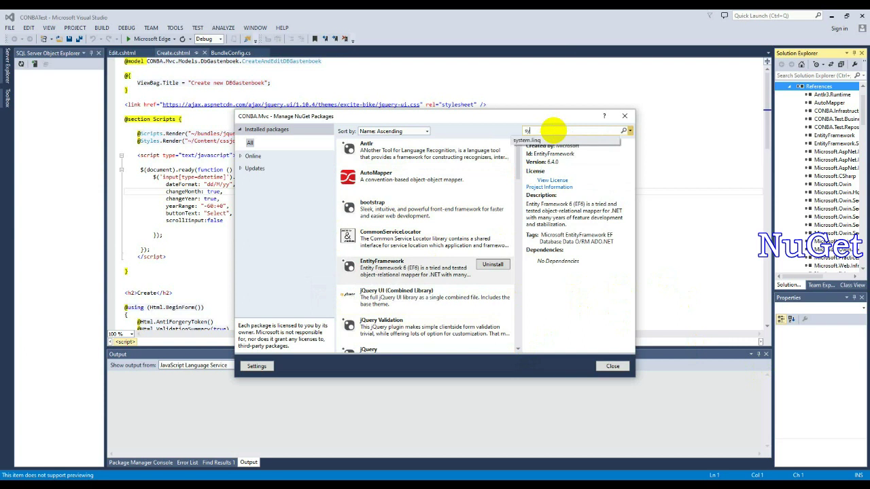
key(BackSpace)
text(tr)
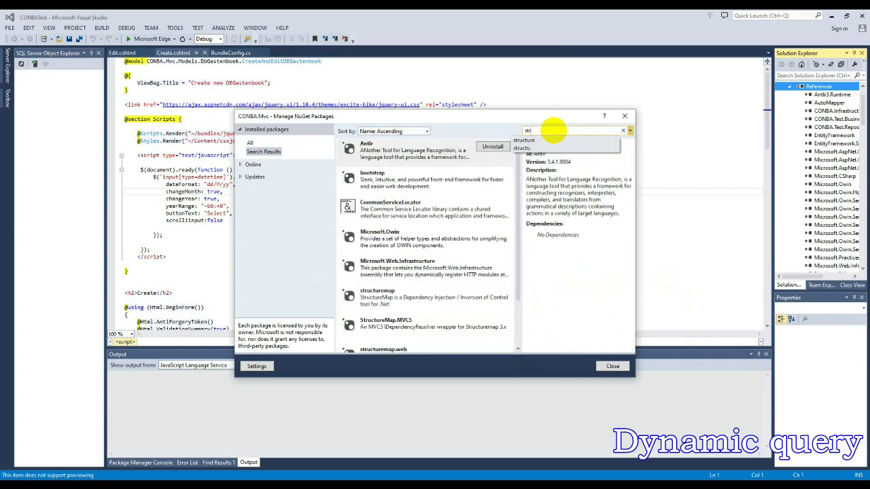
click(395, 301)
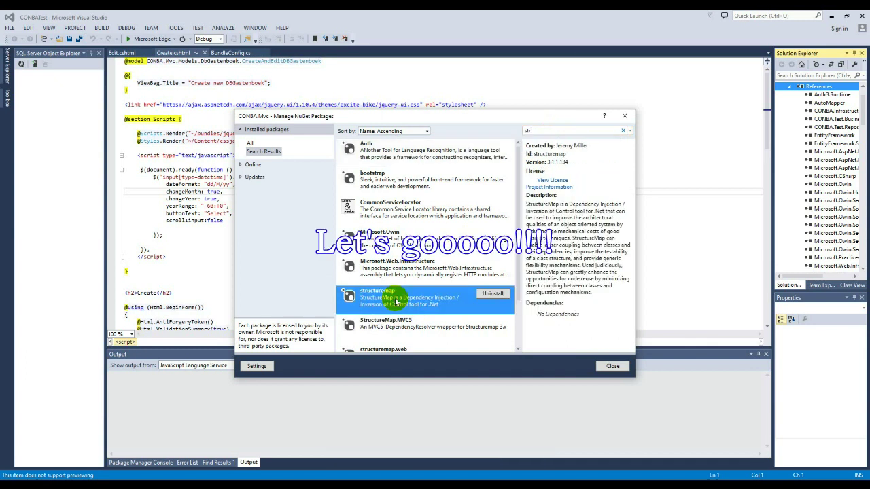
click(517, 350)
click(517, 350)
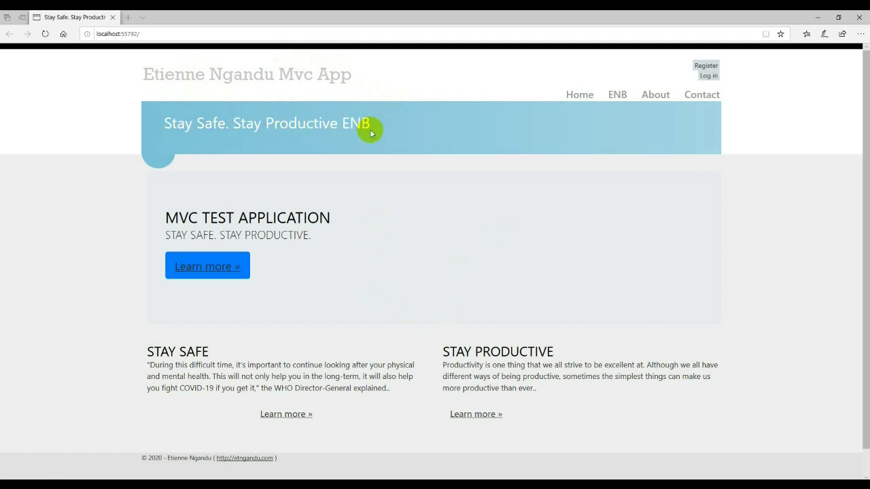
In the MVC web application in Edge, sort the contacts dashboard by full name, date of birth and Id, and view the first e-mail address's details
click(229, 277)
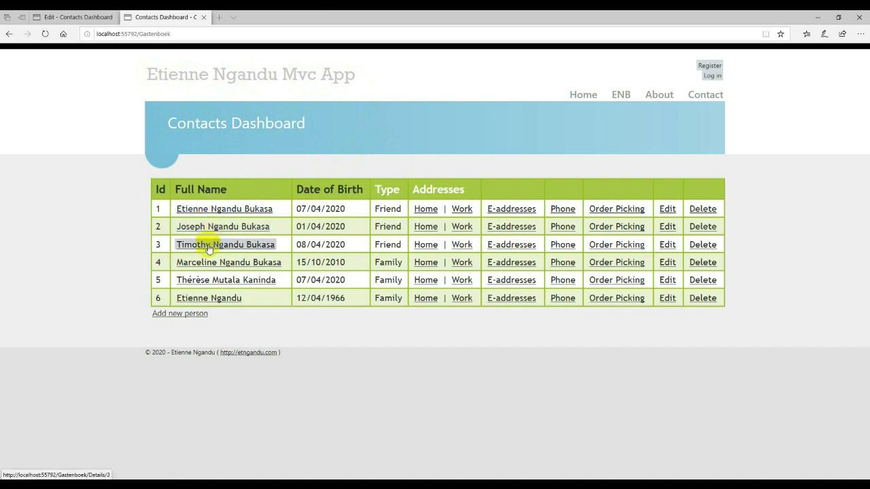
drag(227, 190, 205, 191)
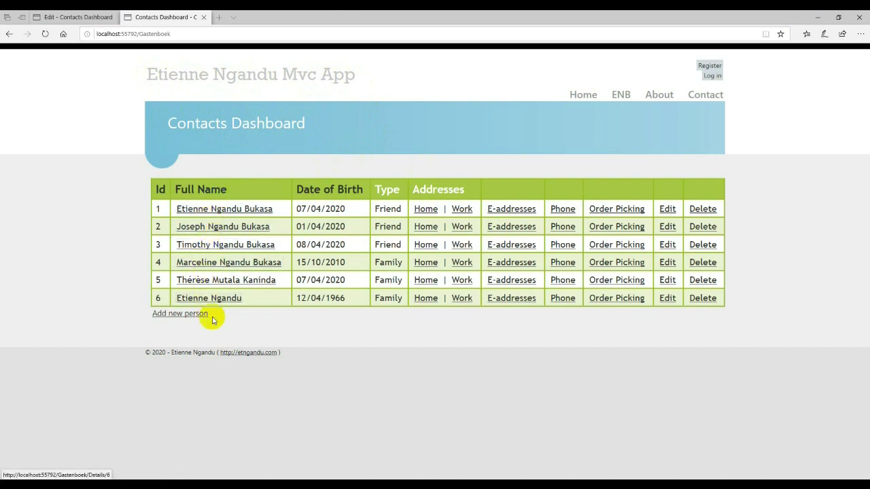
click(210, 192)
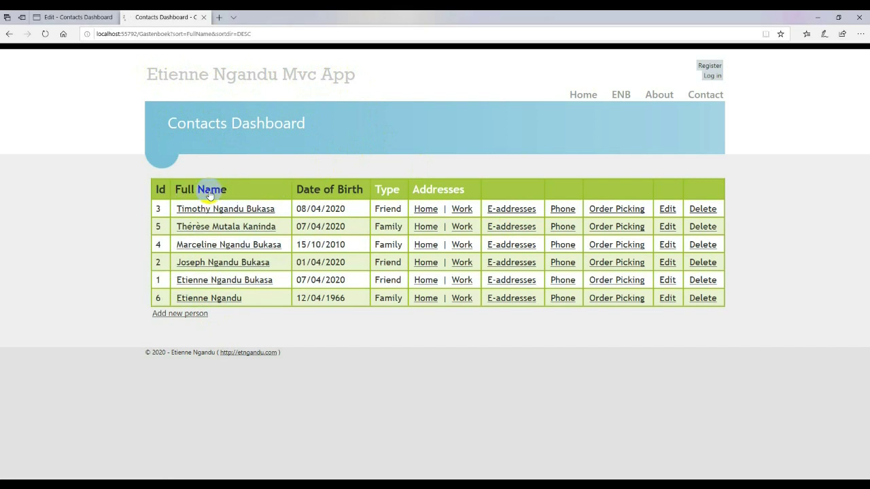
click(210, 192)
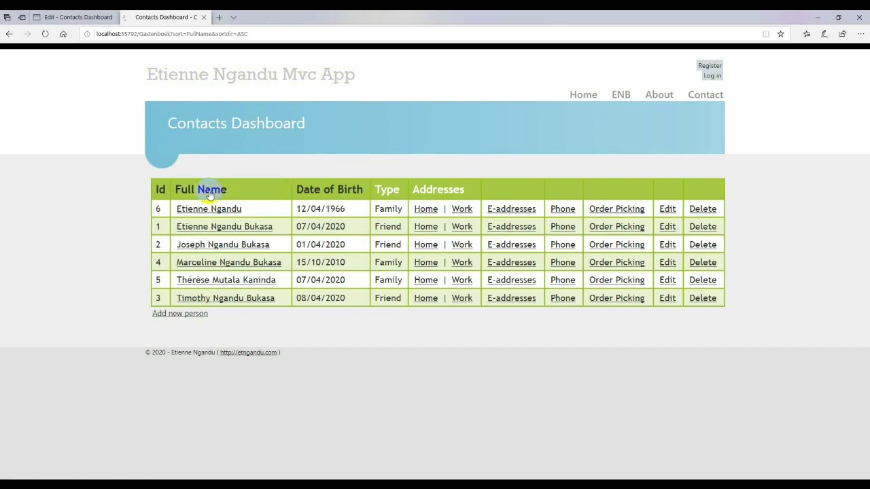
click(329, 191)
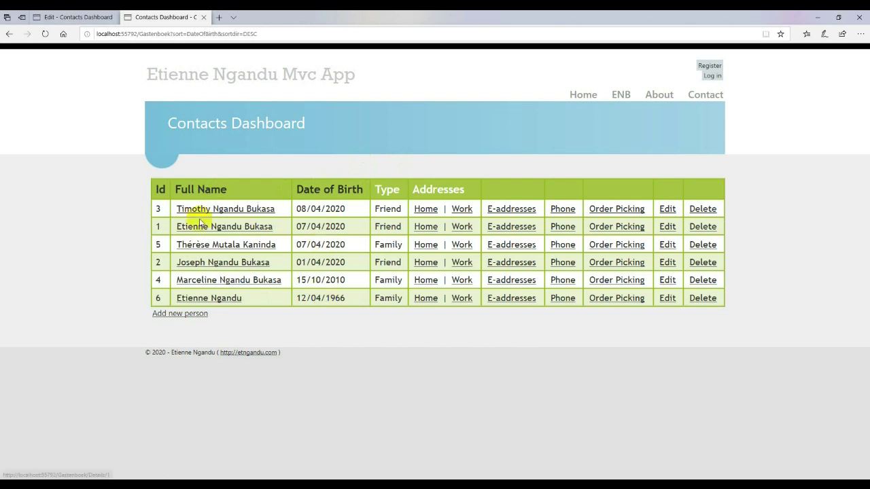
click(161, 193)
click(161, 193)
click(162, 193)
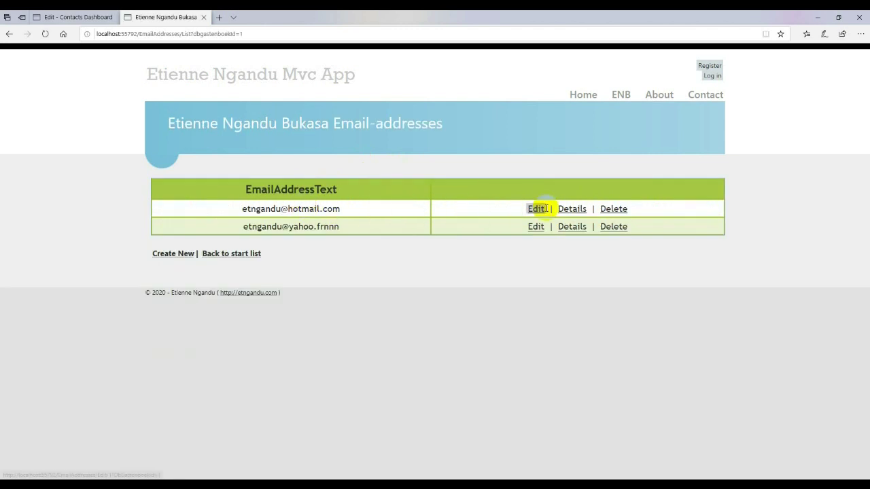
click(571, 210)
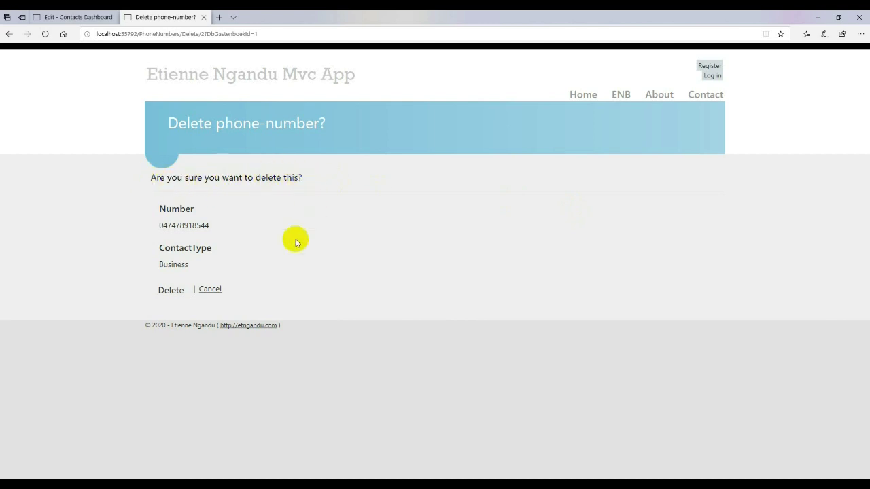
Confirm the deletion of the contact's Business phone number and return to the start list of contacts
click(172, 293)
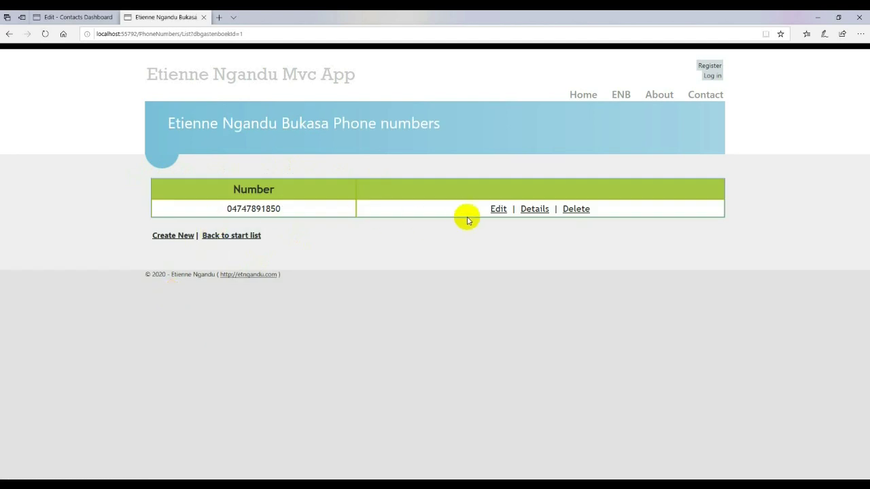
click(240, 236)
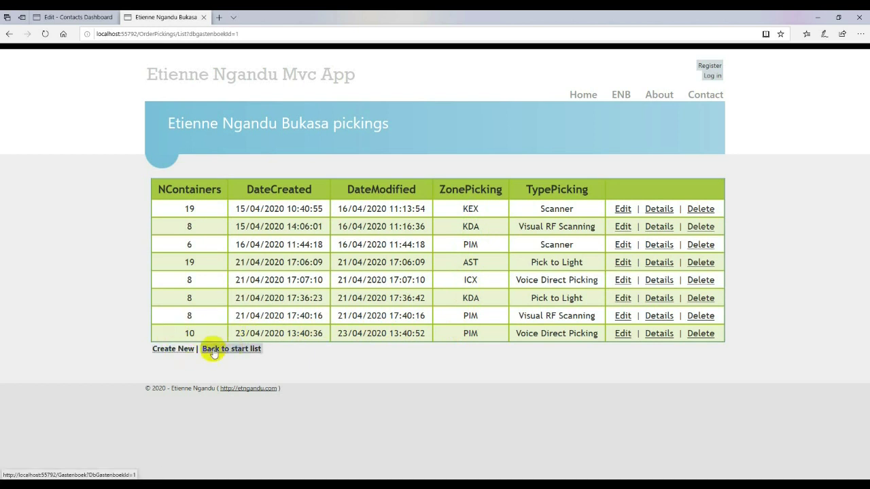
Create a new picking for the contact with 5 containers, picking type Visual RF Scanning and zone AST
click(182, 349)
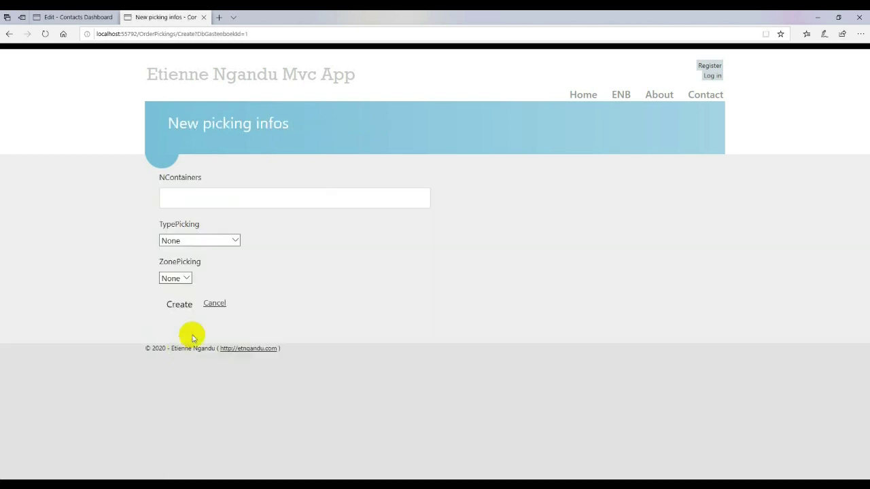
click(304, 200)
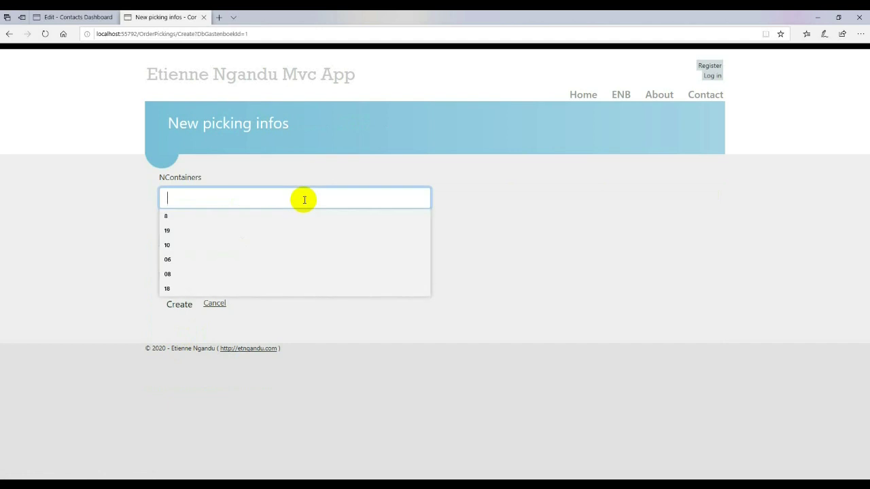
text(5)
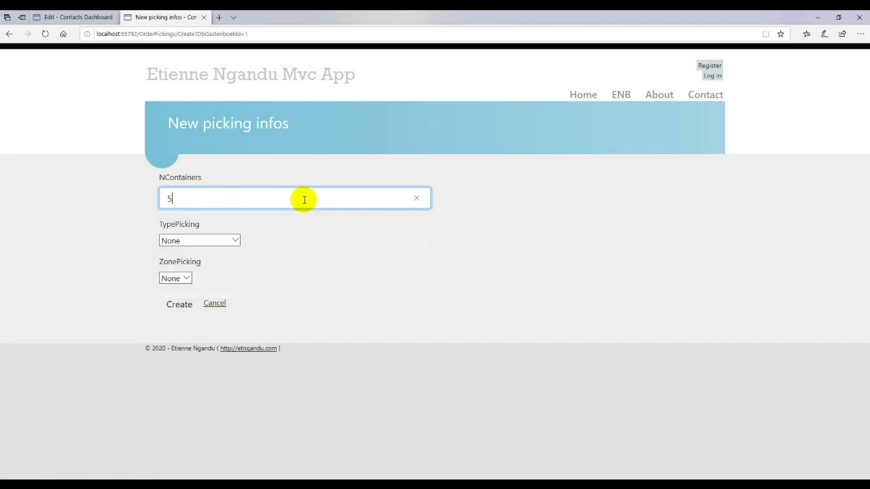
click(237, 242)
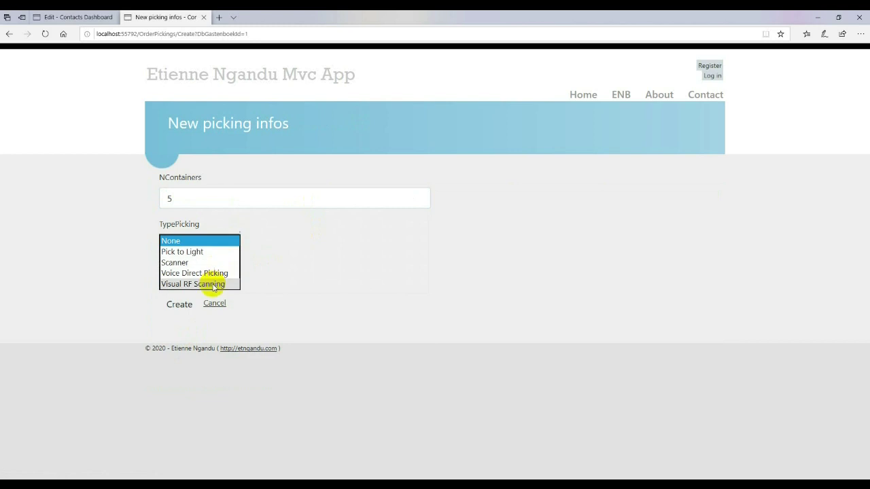
click(214, 284)
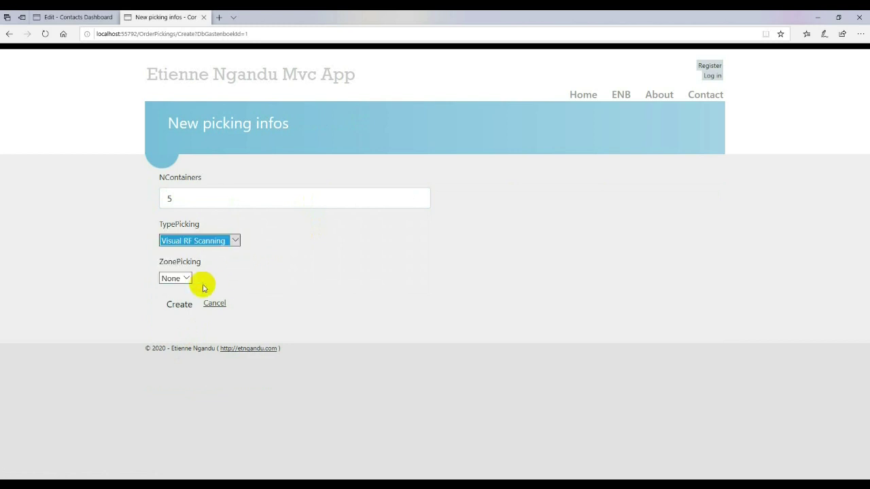
click(186, 279)
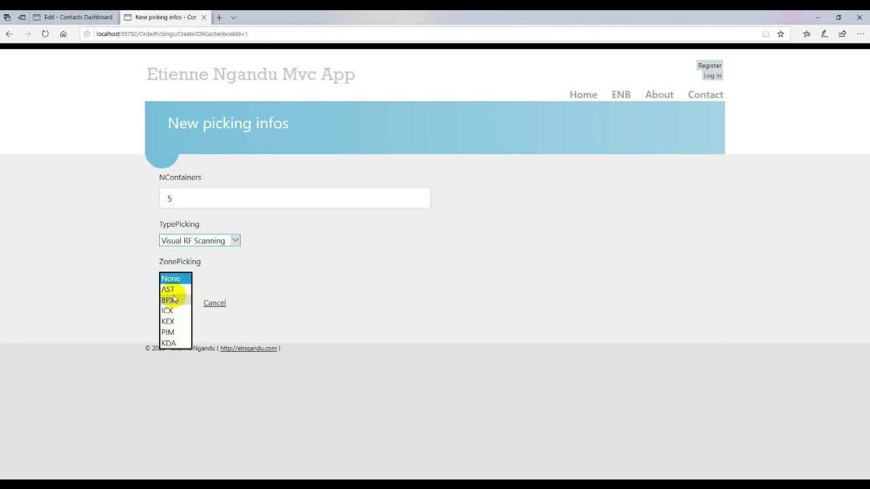
click(174, 291)
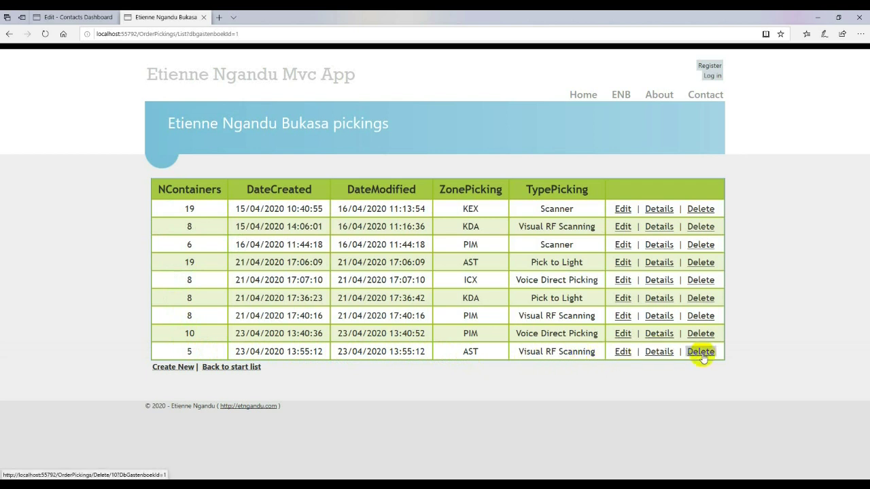
Change the zone of the 5-container picking to KEX, save it, and return to the start list
click(623, 352)
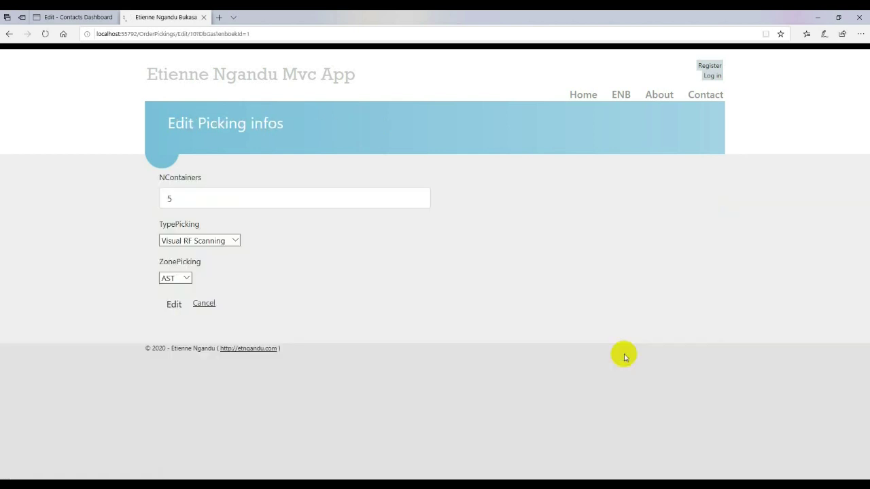
click(189, 278)
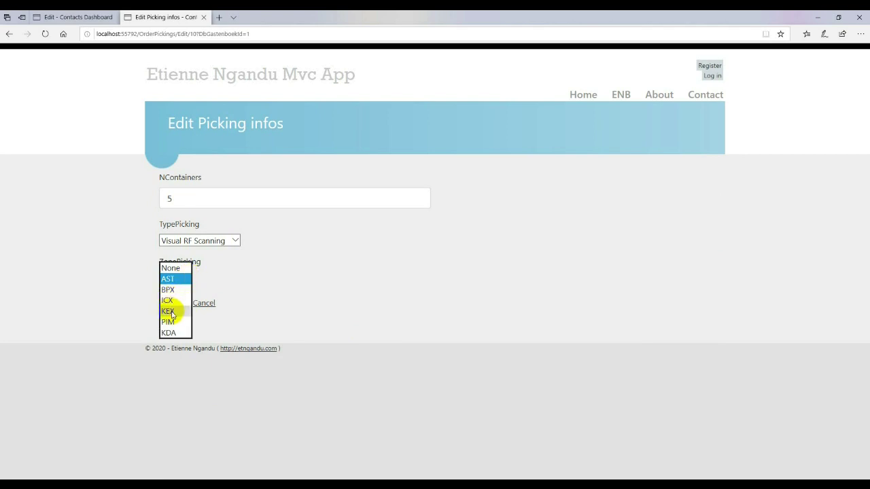
click(168, 312)
click(173, 306)
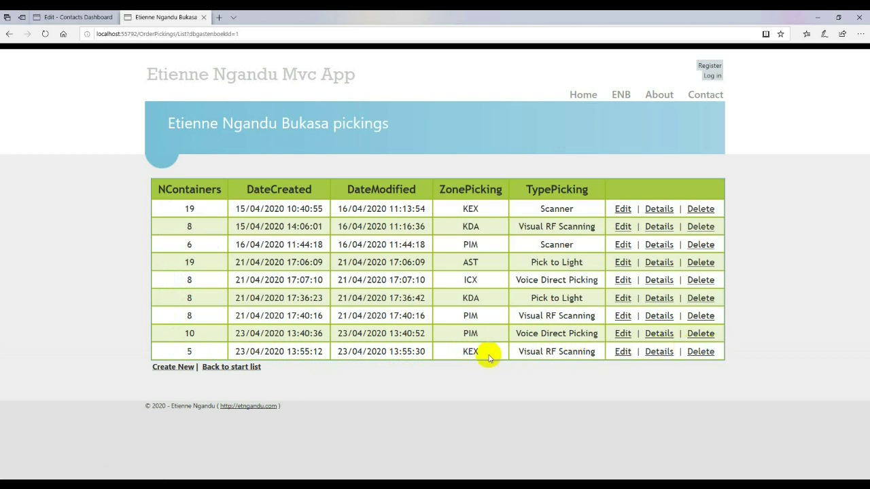
click(238, 368)
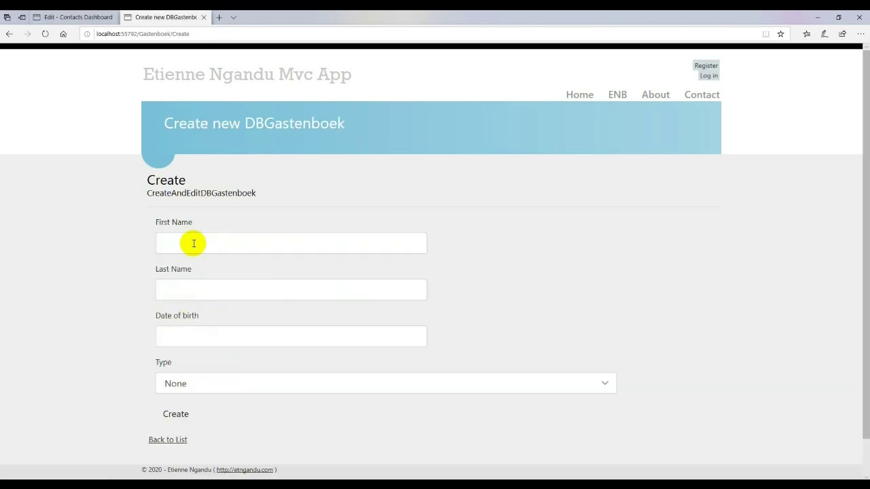
Fill in the new person's first name and last name, adding 1 after the last name
click(194, 243)
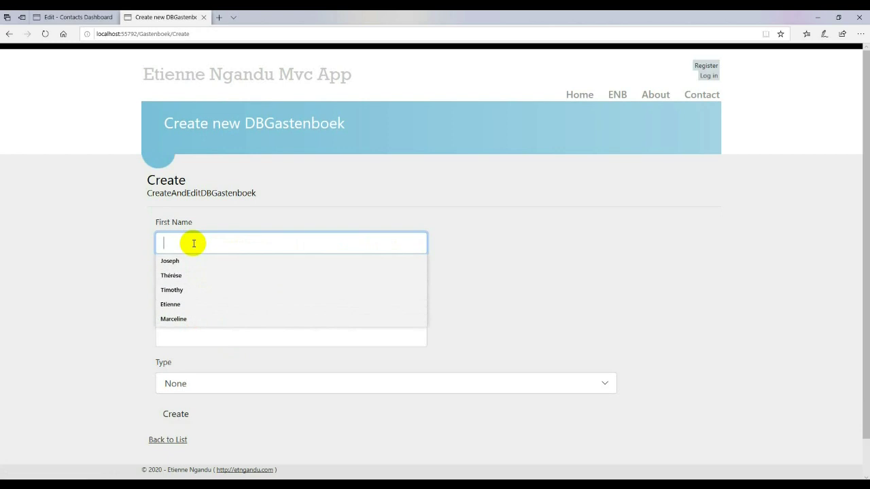
text(ET)
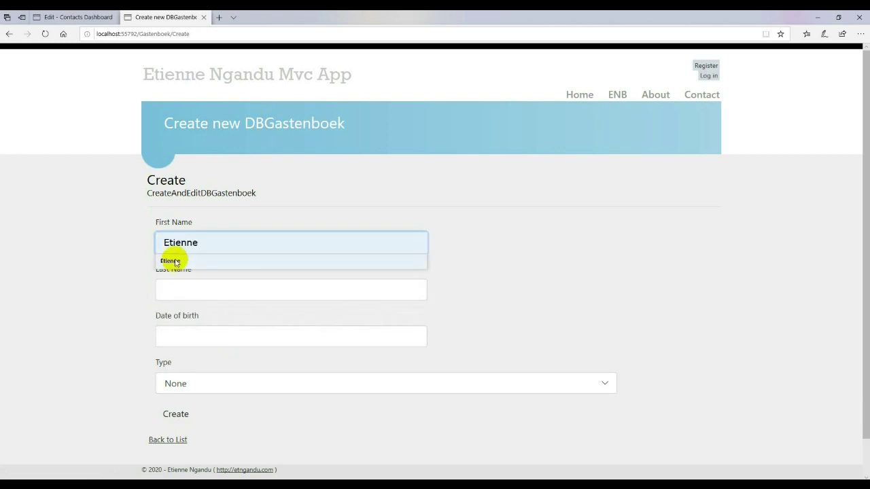
click(170, 261)
click(174, 295)
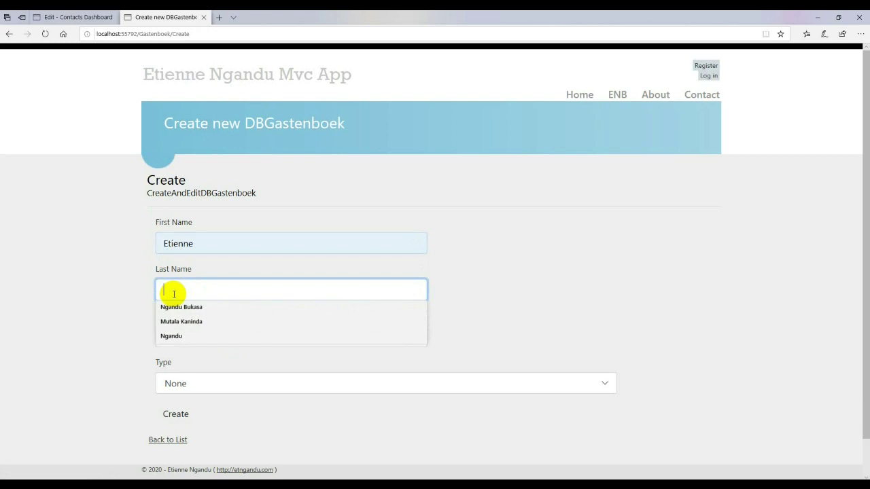
click(170, 338)
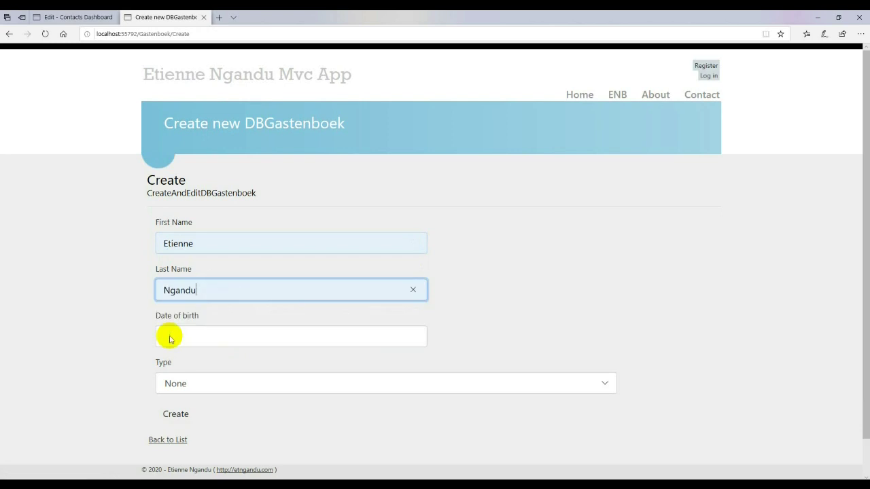
click(217, 290)
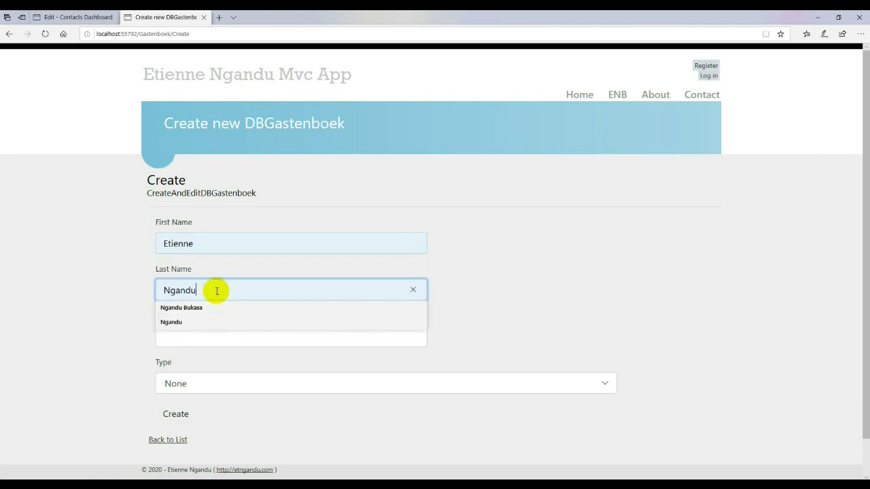
text(1)
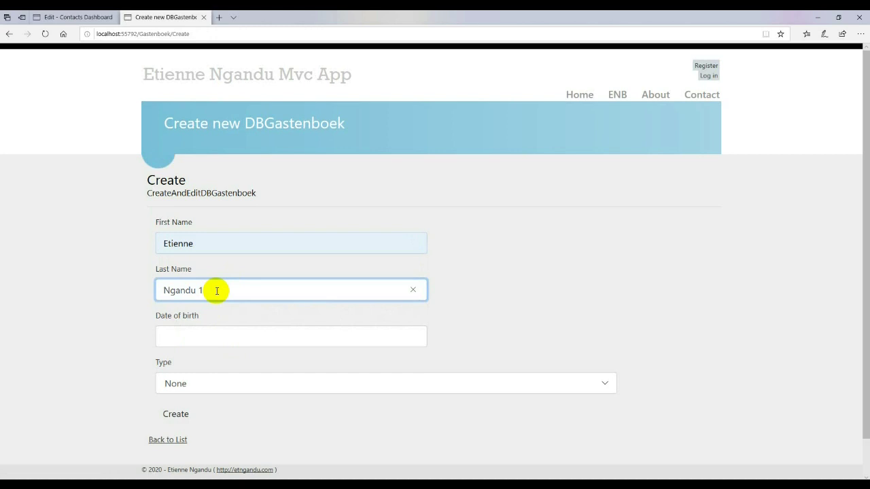
Pick the new person's date of birth from the calendar and set the type to Colleague
click(197, 333)
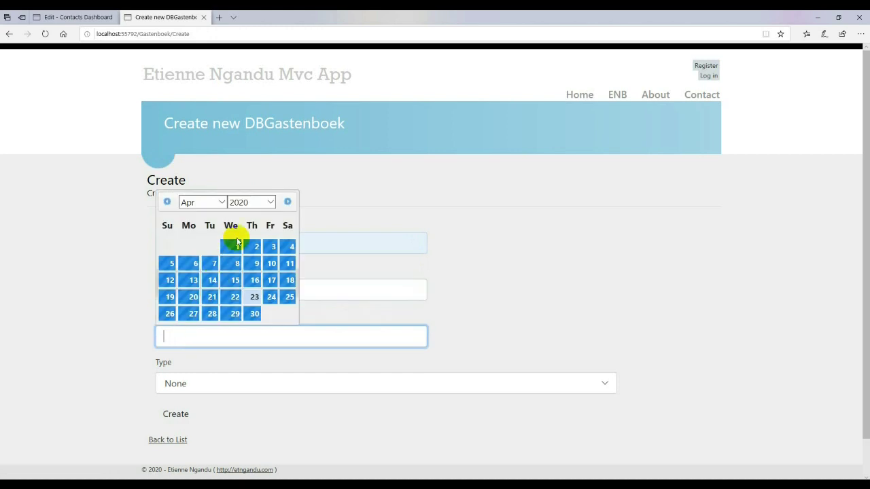
click(254, 299)
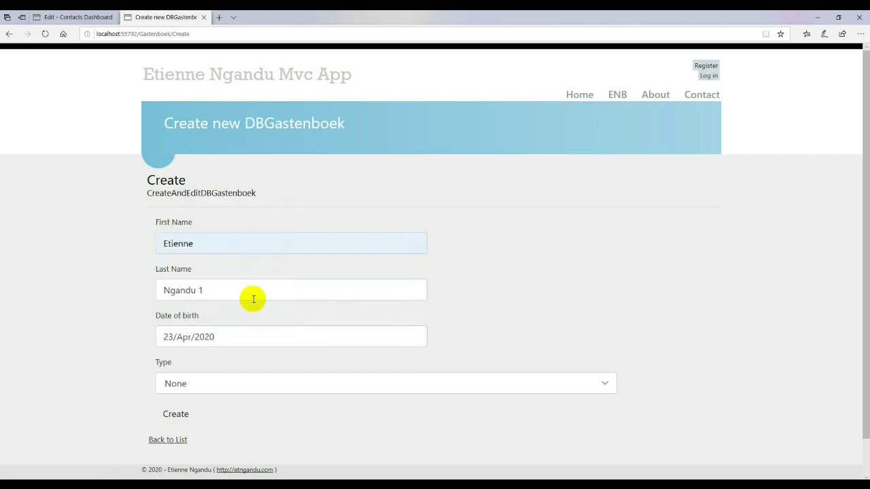
click(243, 391)
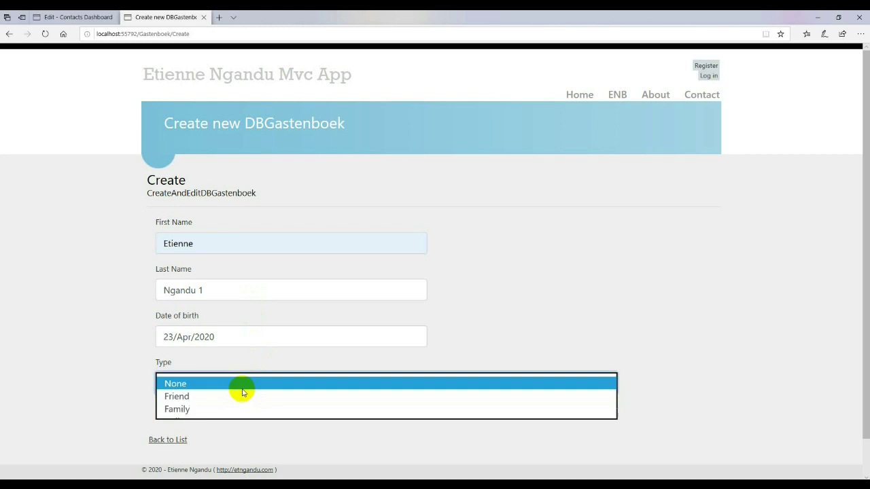
click(217, 422)
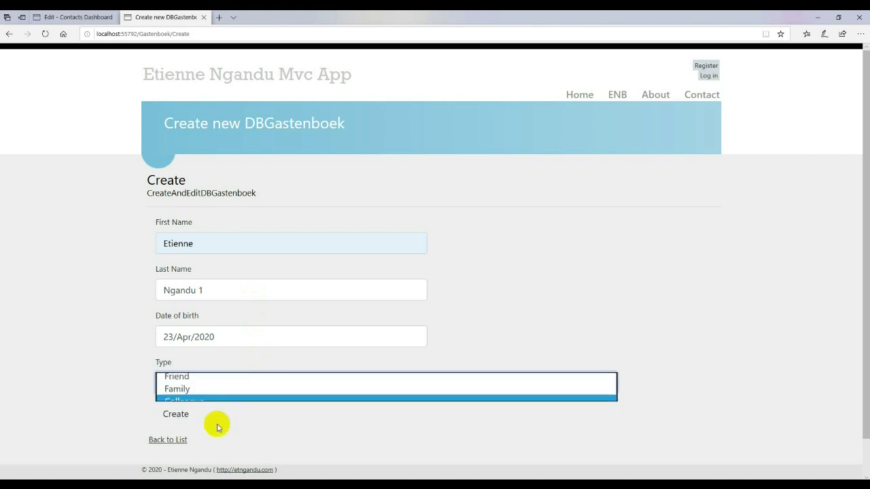
Save the new Colleague contact and open that contact's order pickings
click(181, 415)
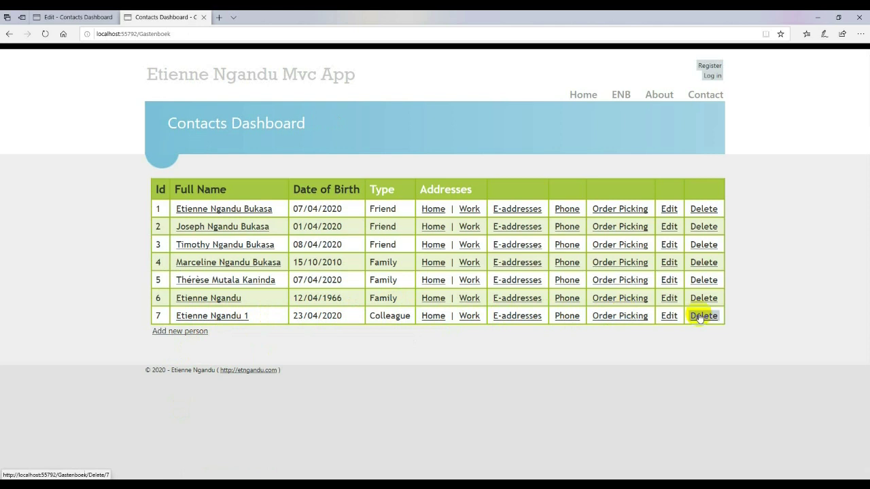
click(617, 316)
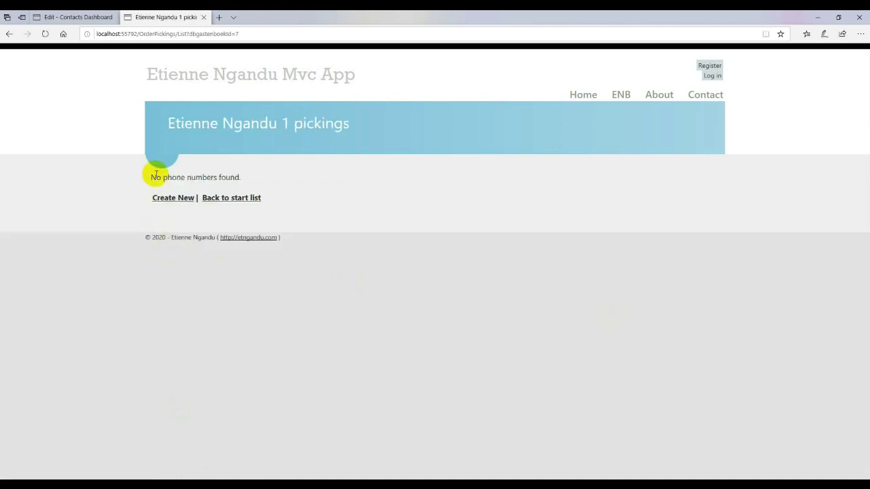
Fill in a new picking for the contact with 4 containers, picking type Scanner and zone BPX
click(182, 202)
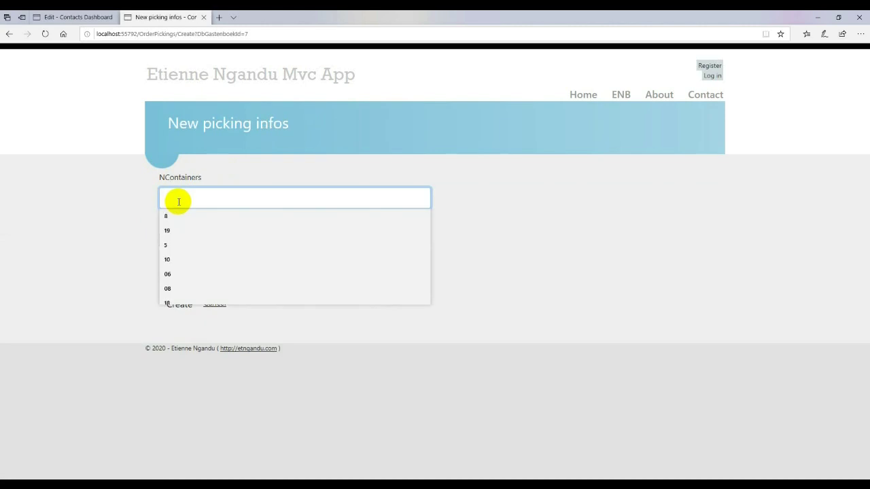
text(4)
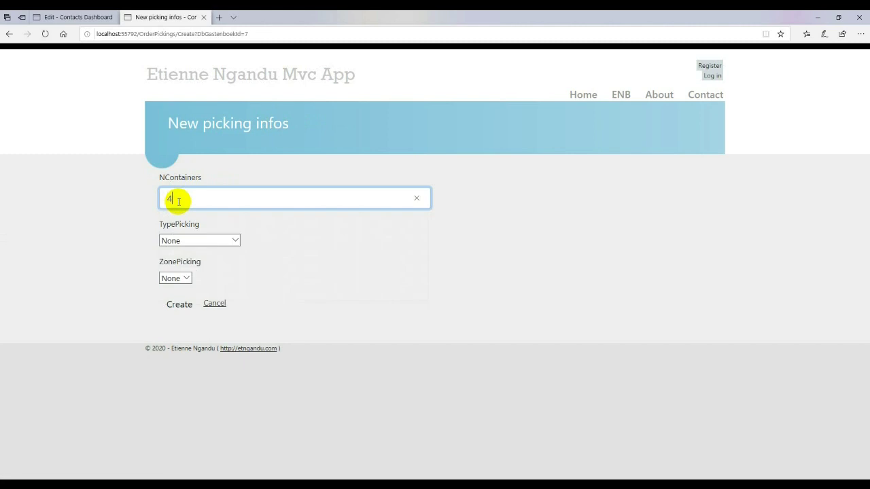
click(234, 239)
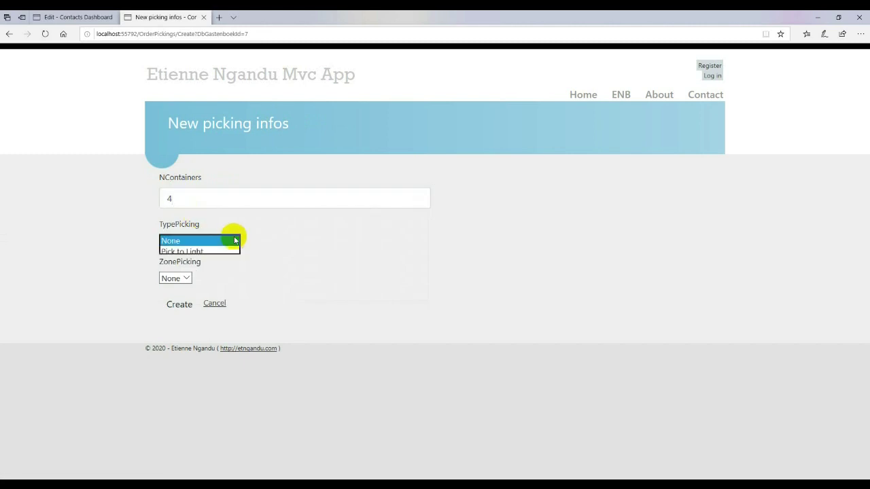
click(198, 263)
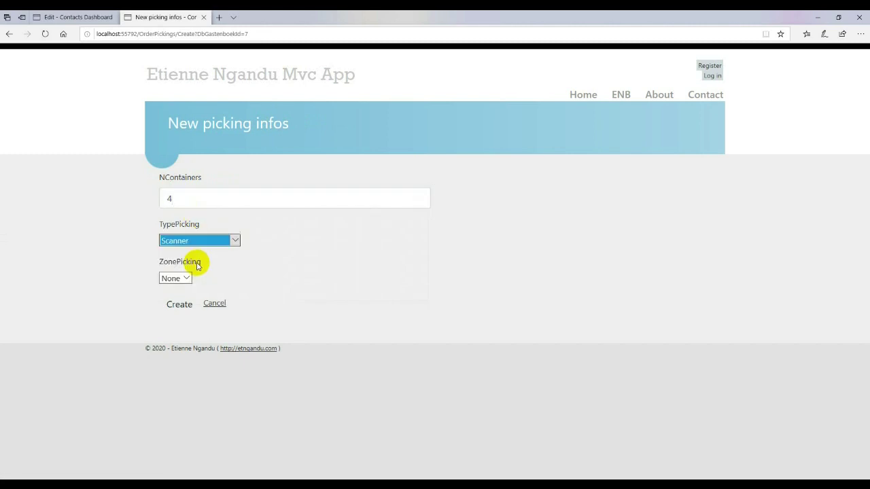
click(188, 279)
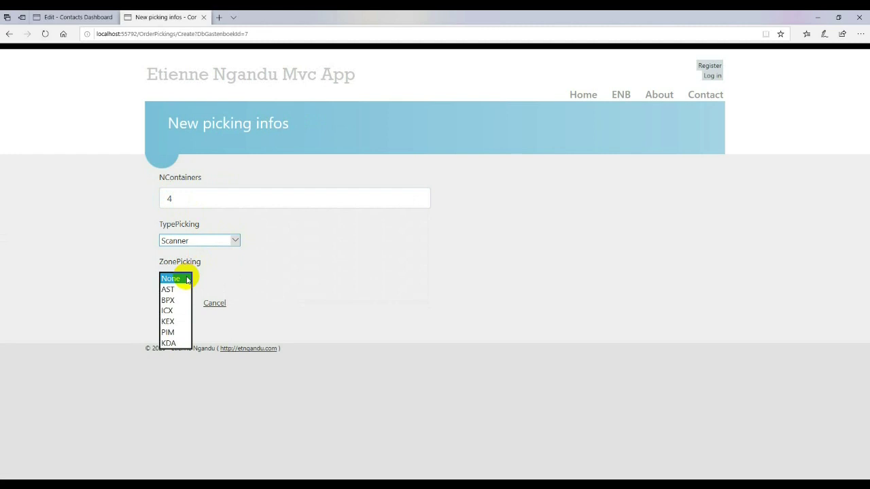
click(173, 301)
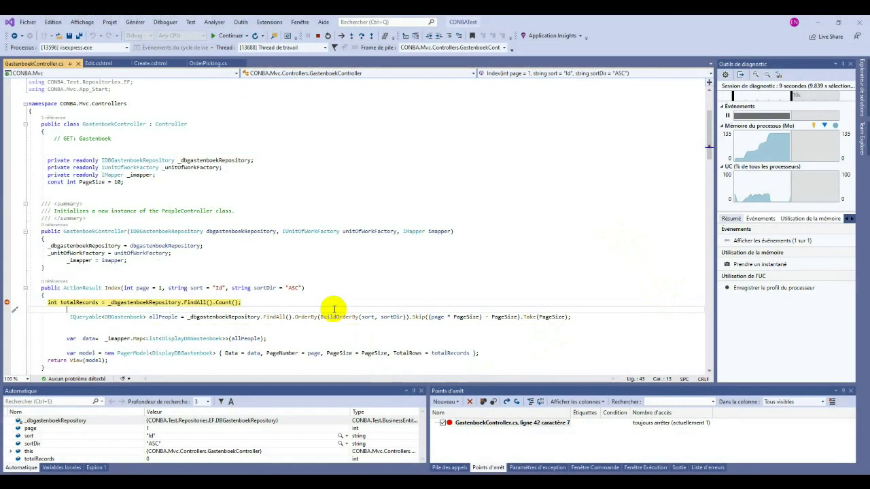
In Visual Studio, step from the breakpoint in the Index action into the repository's FindAll method and on into GetDataContext
key(F11)
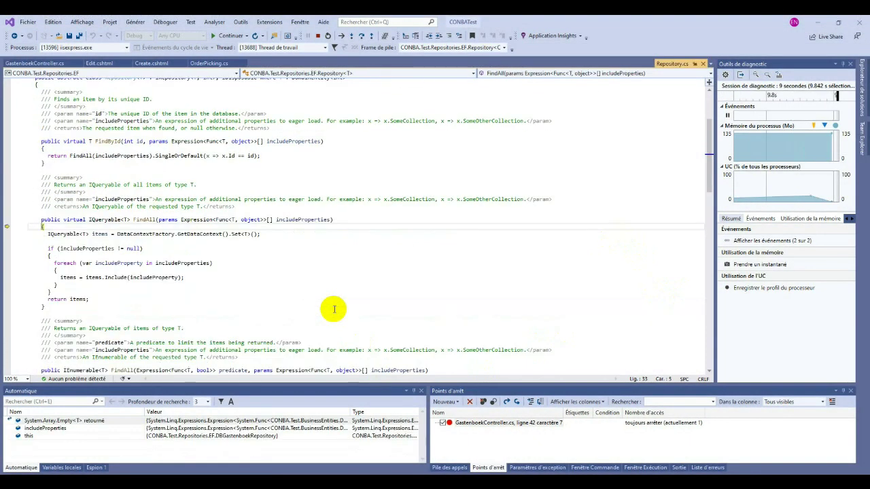
key(F10)
key(F10)
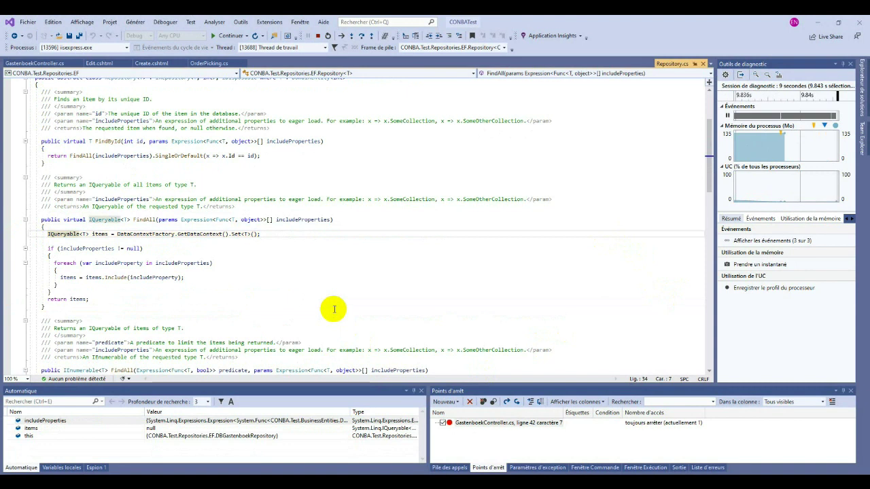
key(F10)
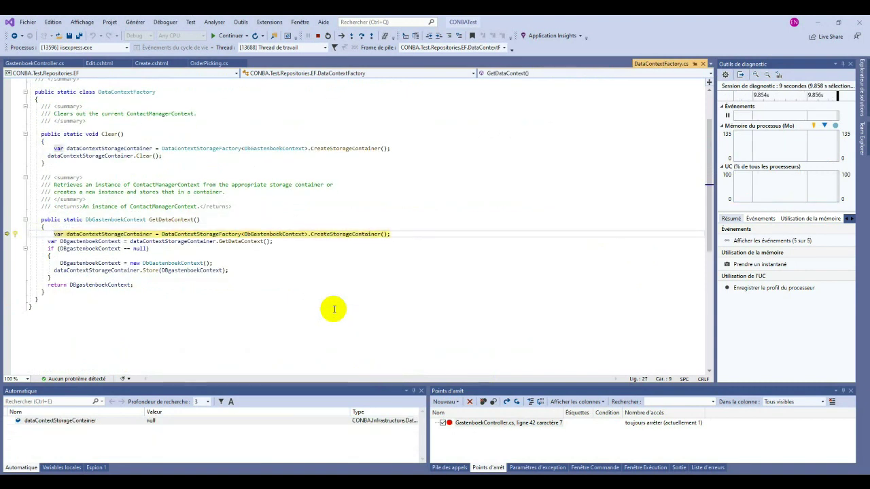
Step into CreateStorageContainer and trace execution through its storage container and HttpContext null checks
key(F11)
key(F10)
key(F10)
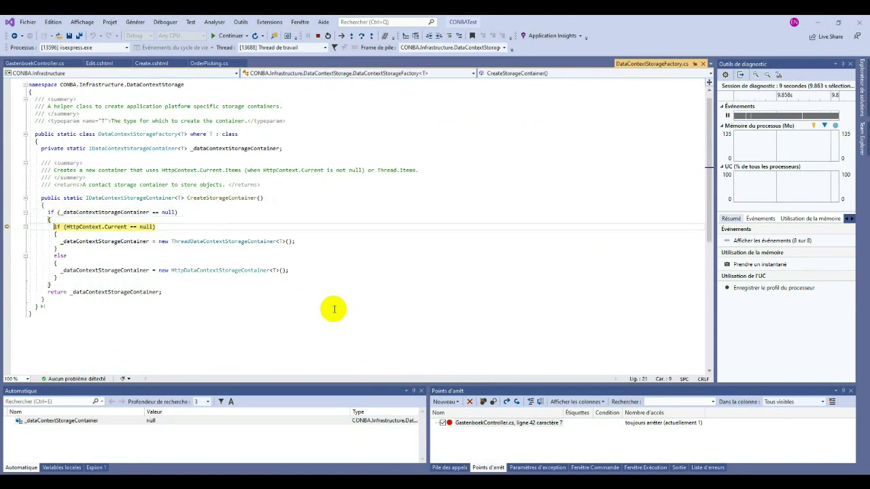
key(F10)
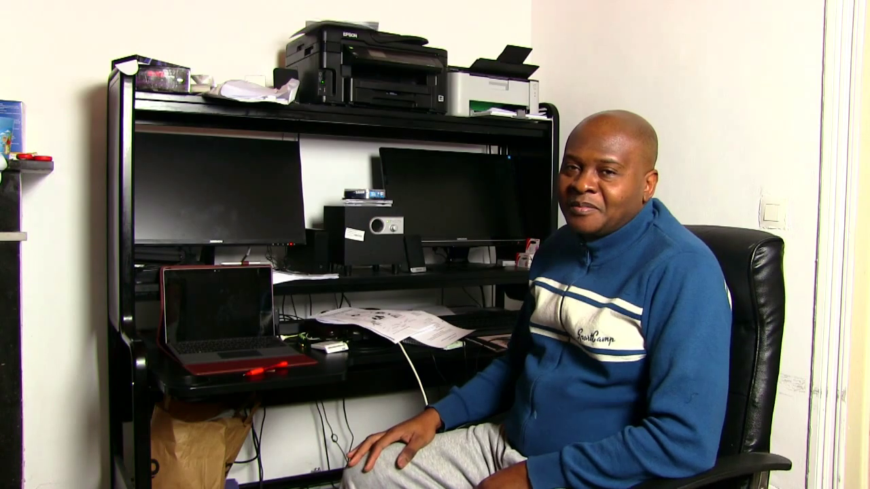